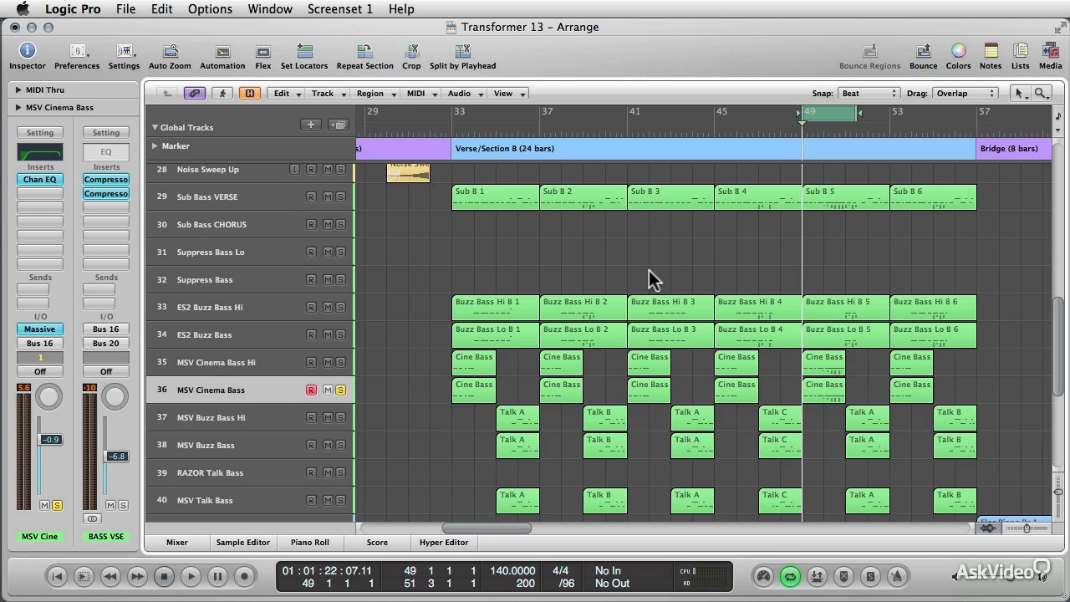
# Open the Massive synth on the MSV Cinema Bass track and examine its OSC1 and OSC2 wavetables and LFO 5 settings.
pyautogui.click(649, 270)
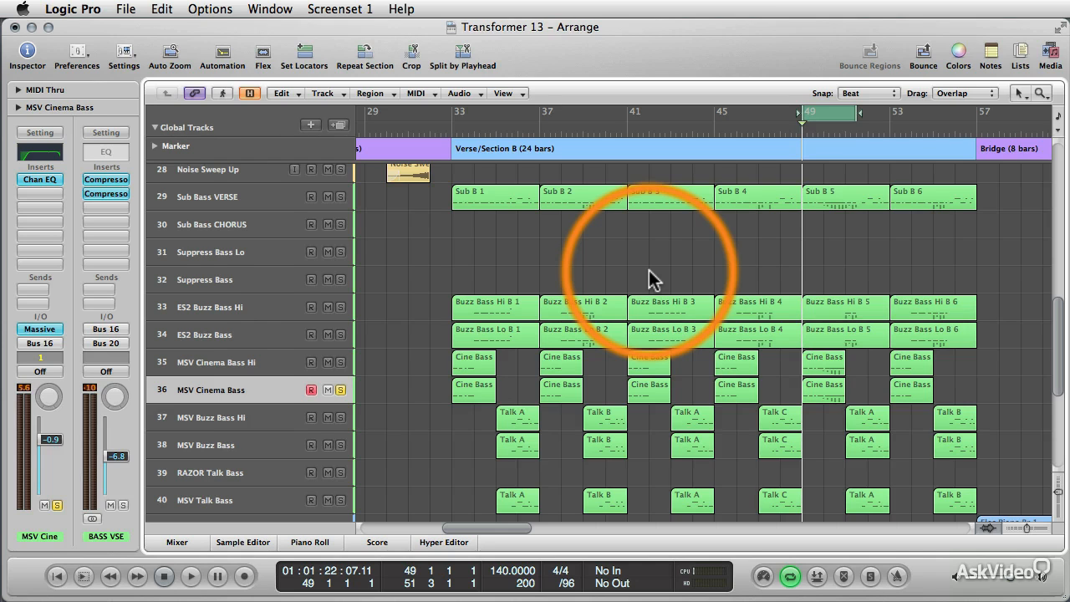
pyautogui.click(47, 331)
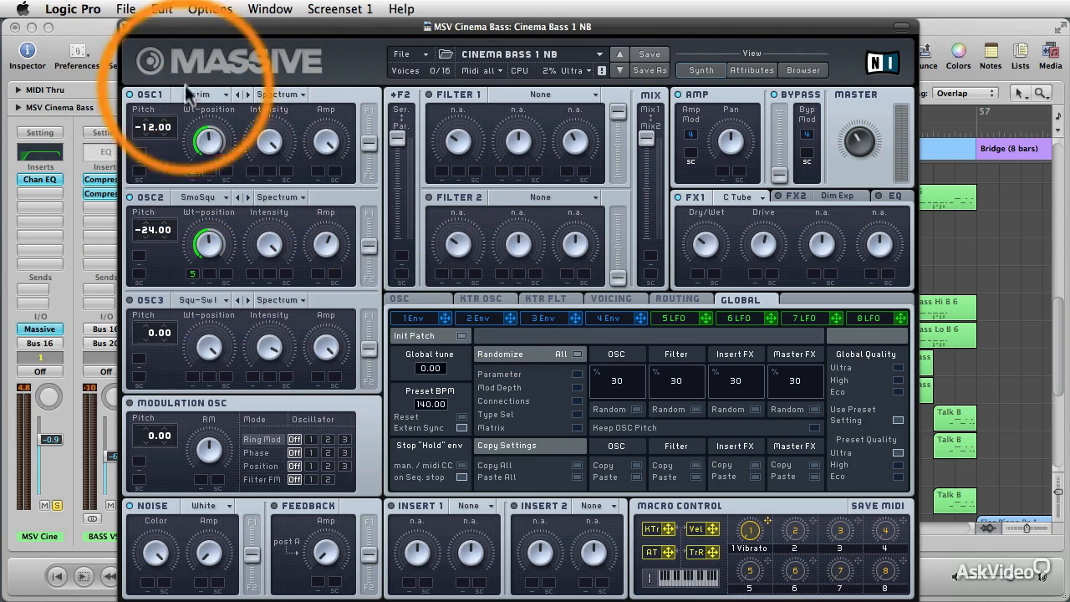
pyautogui.click(229, 99)
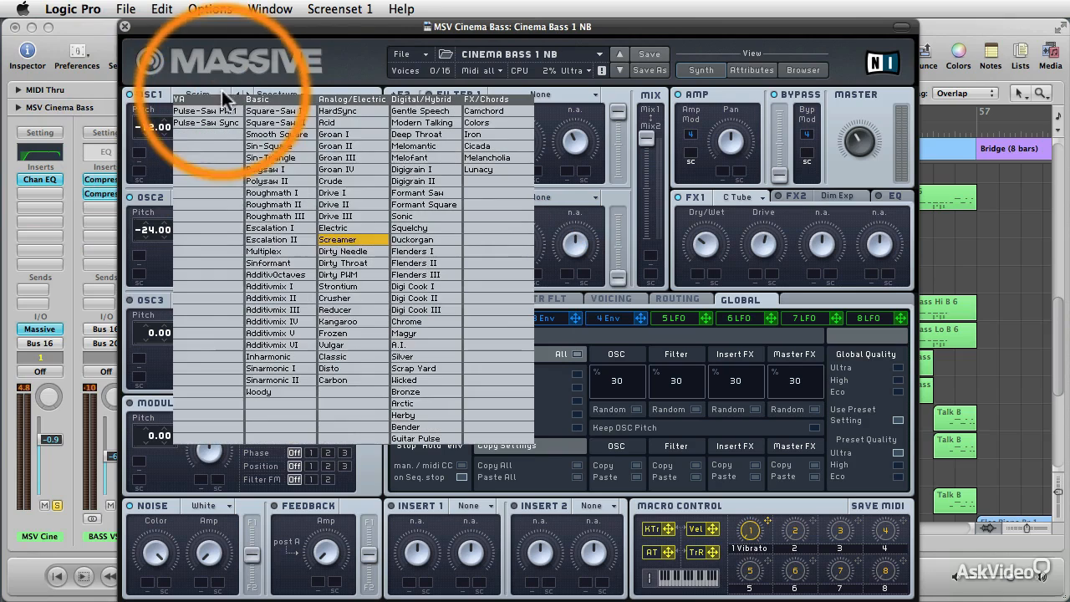
pyautogui.click(277, 70)
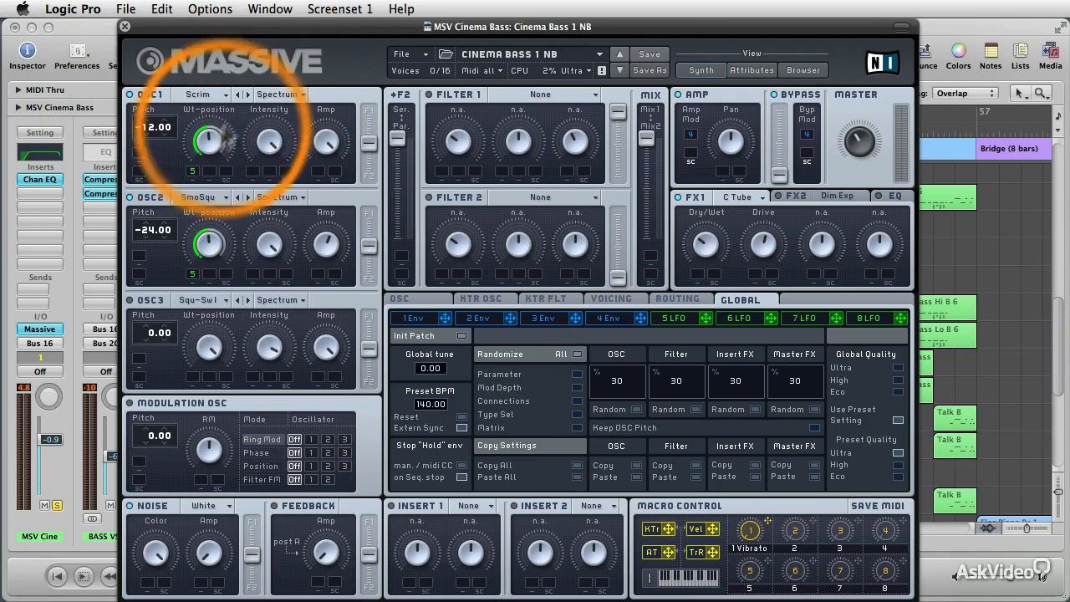
pyautogui.click(677, 319)
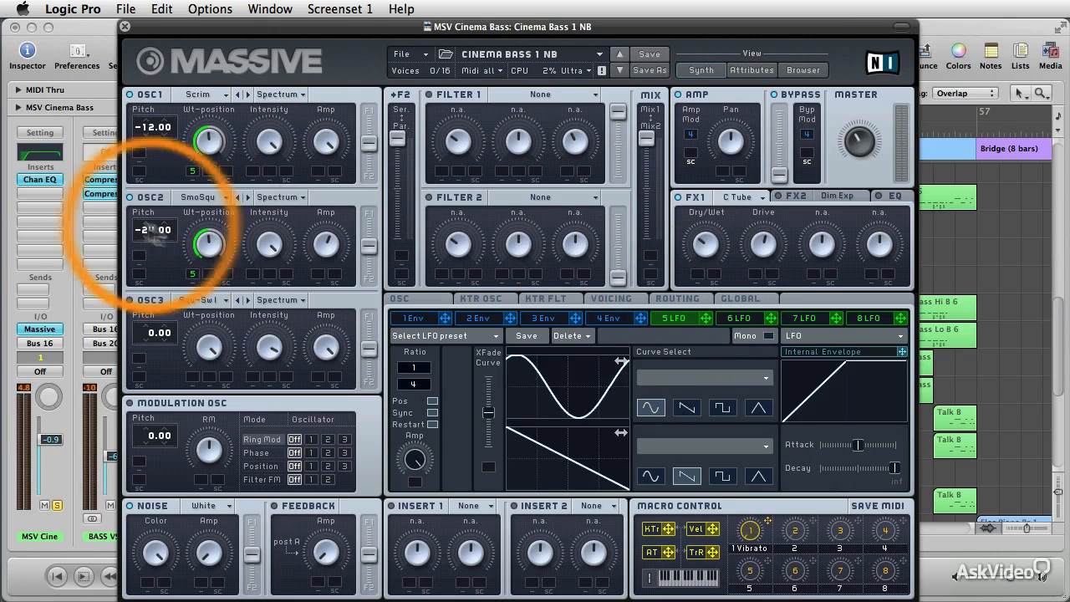
pyautogui.click(221, 196)
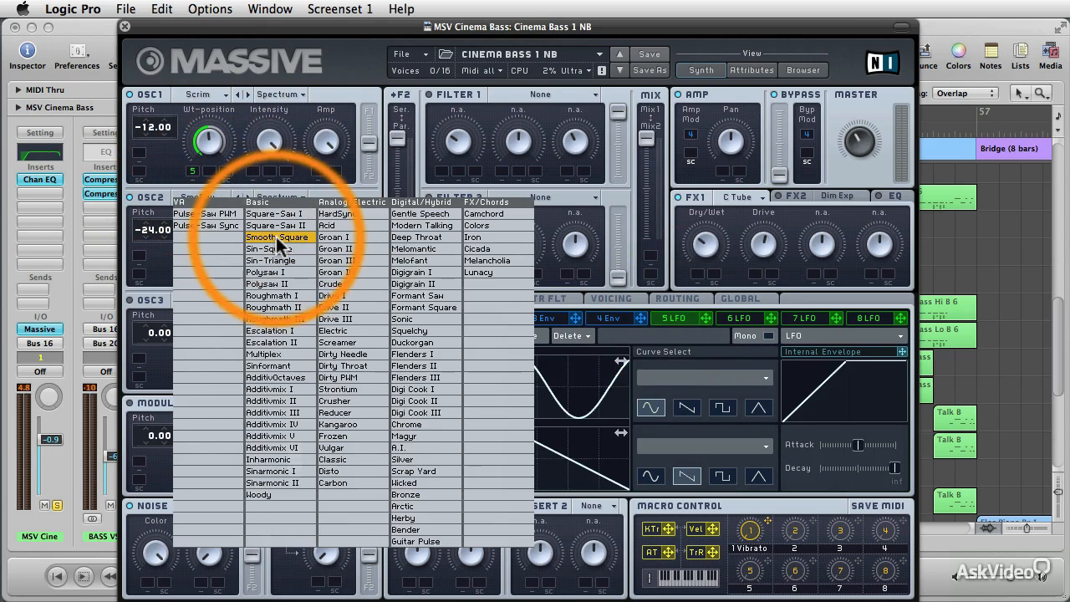
pyautogui.click(173, 171)
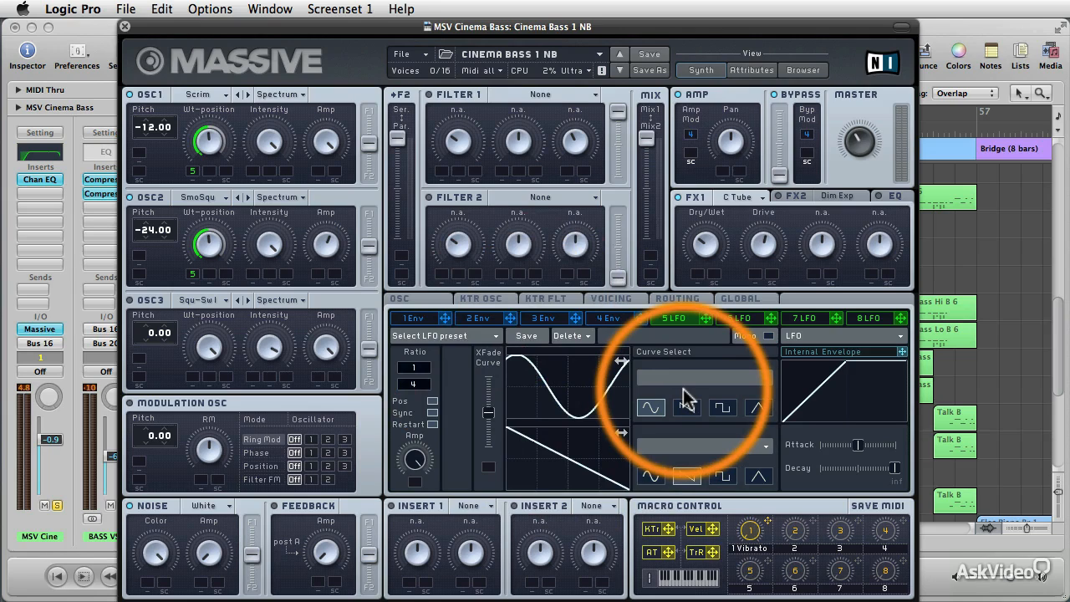
# Mute the LFO 5 modulation on the wavetable position of both OSC1 and OSC2.
pyautogui.rightClick(192, 171)
pyautogui.click(222, 208)
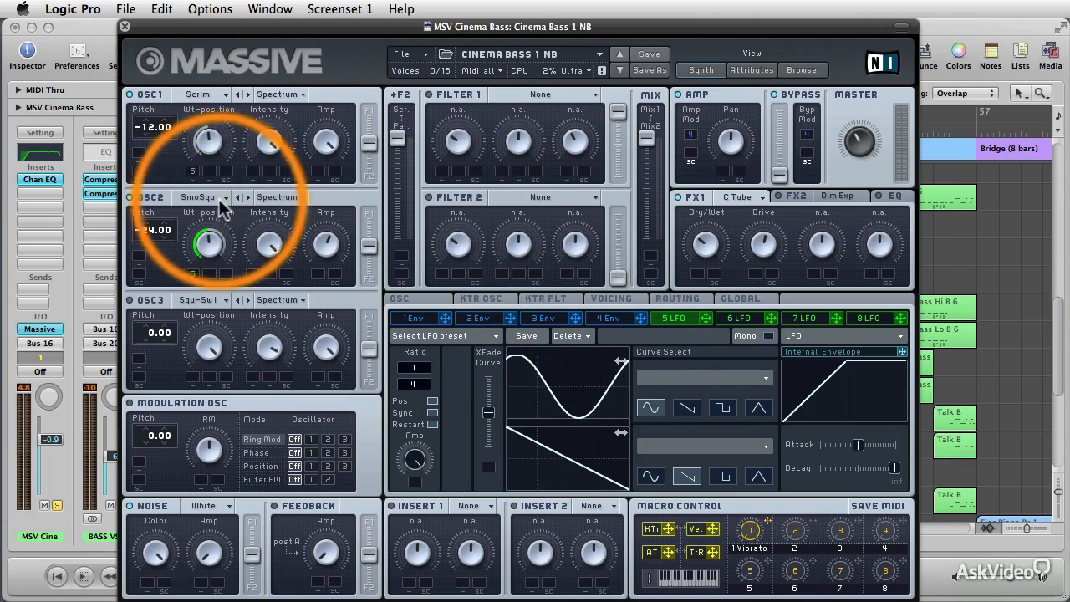
pyautogui.rightClick(194, 274)
pyautogui.click(223, 304)
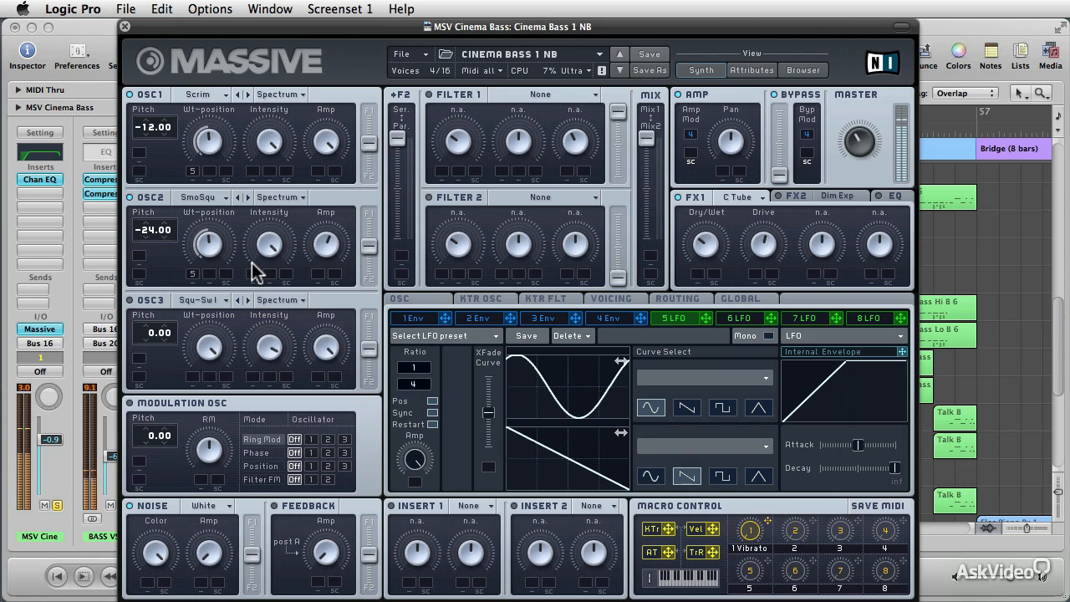
# Unmute the LFO 5 modulation on the wavetable position of OSC2 and OSC1.
pyautogui.rightClick(190, 277)
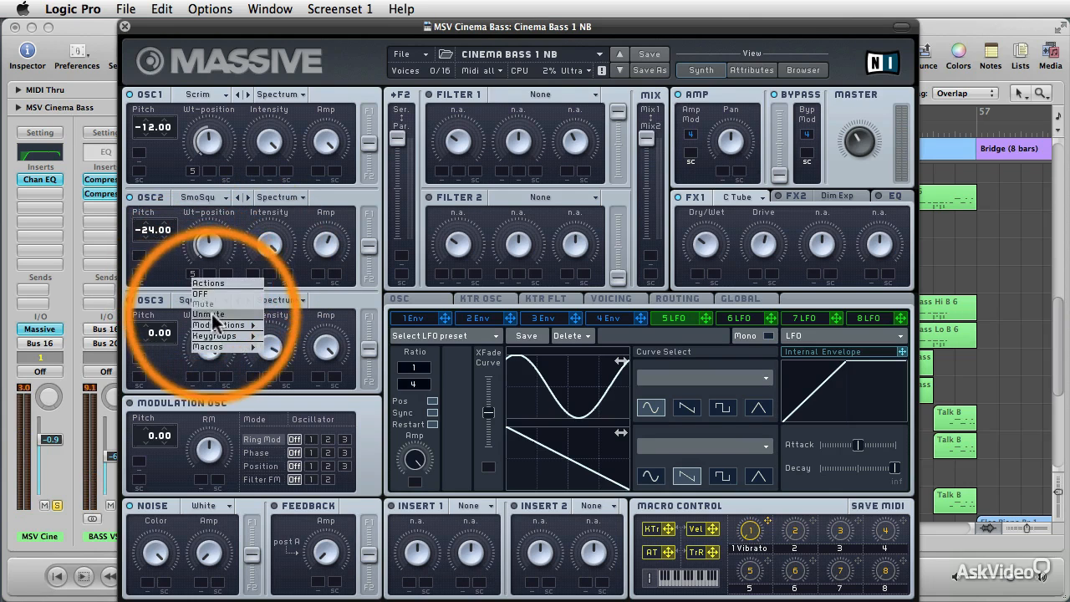
pyautogui.click(215, 322)
pyautogui.rightClick(193, 172)
pyautogui.click(230, 209)
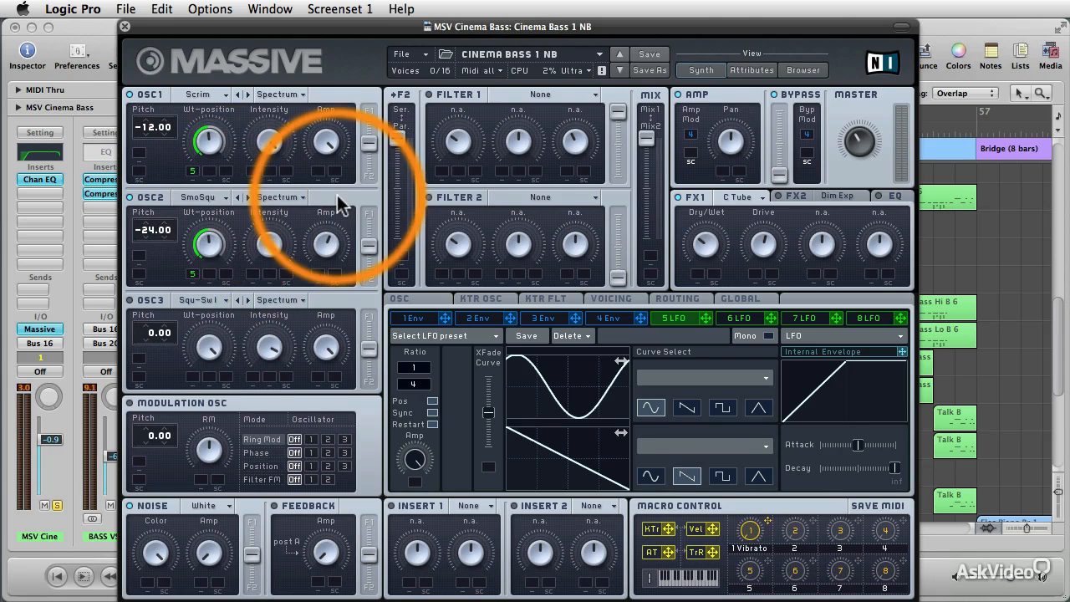
# Compare the MSV Cinema Bass sound with its Channel EQ bypassed and active during playback, and close both plug-in windows.
pyautogui.click(37, 178)
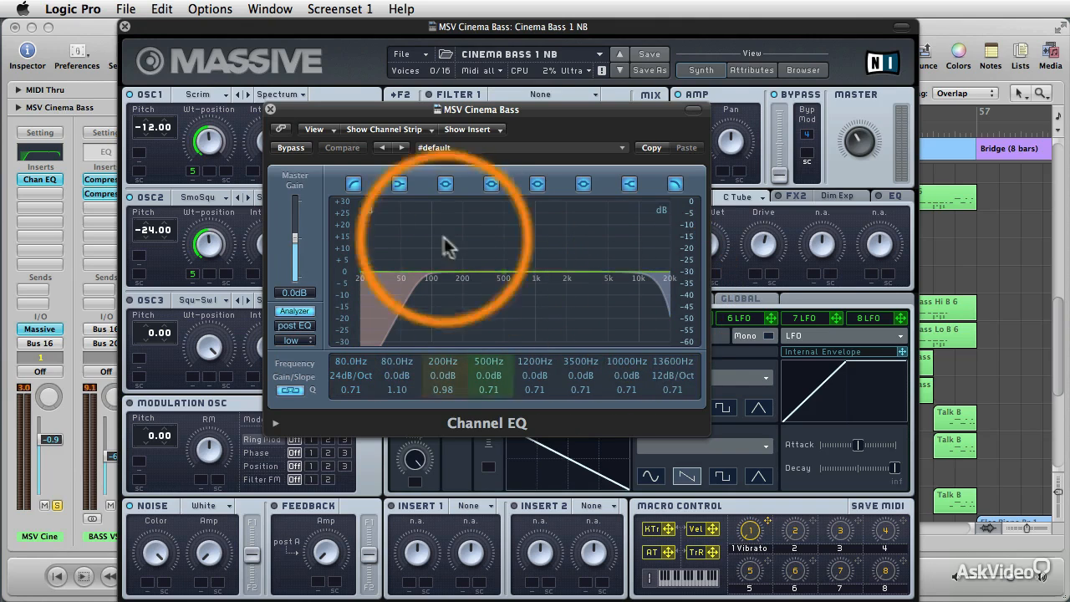
pyautogui.click(291, 148)
pyautogui.press('space')
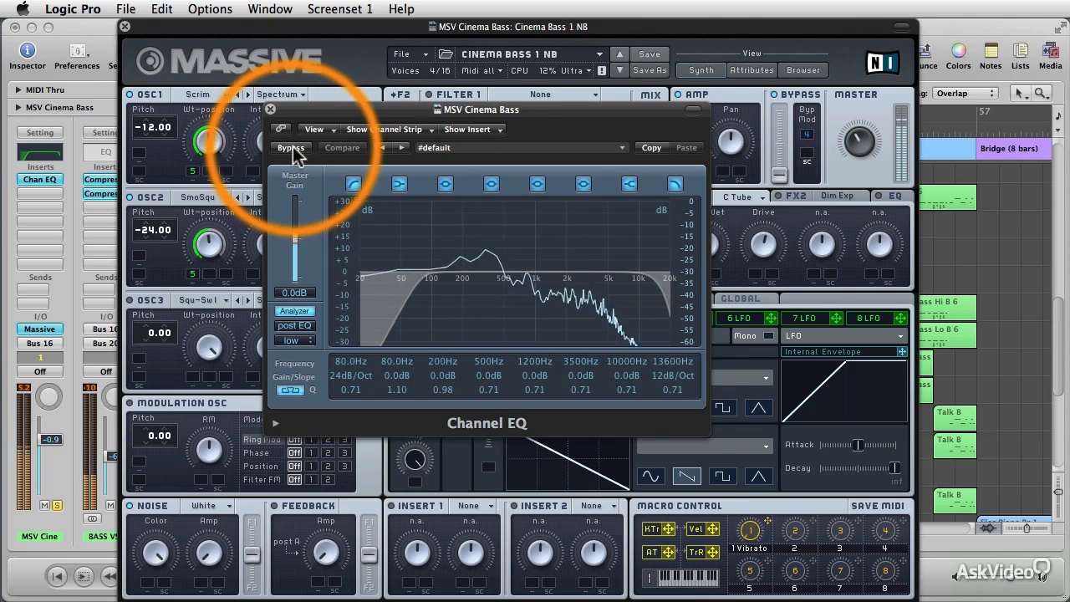
pyautogui.click(291, 148)
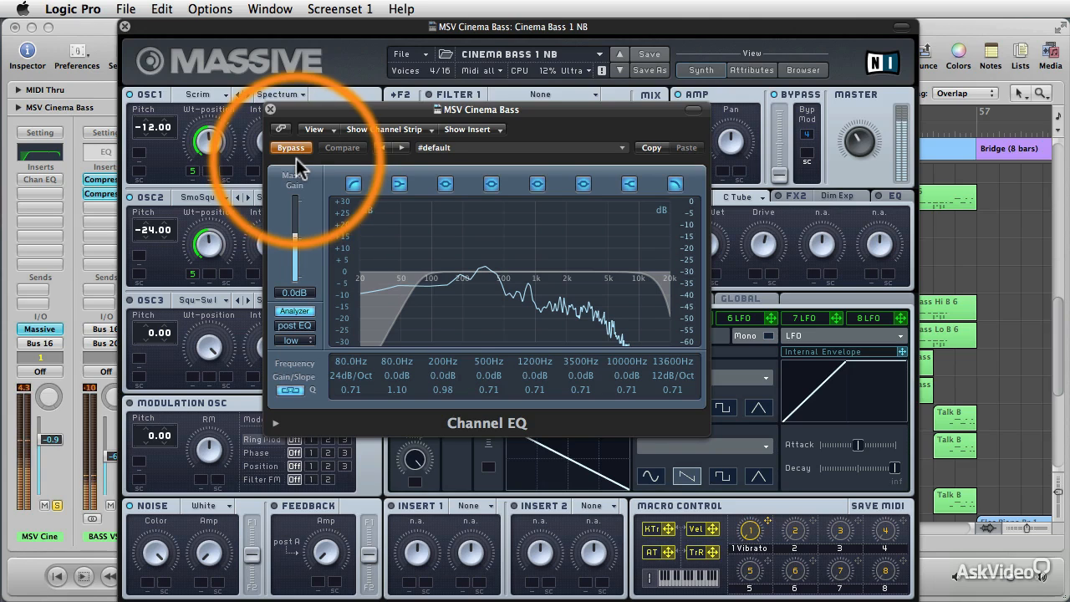
pyautogui.click(293, 155)
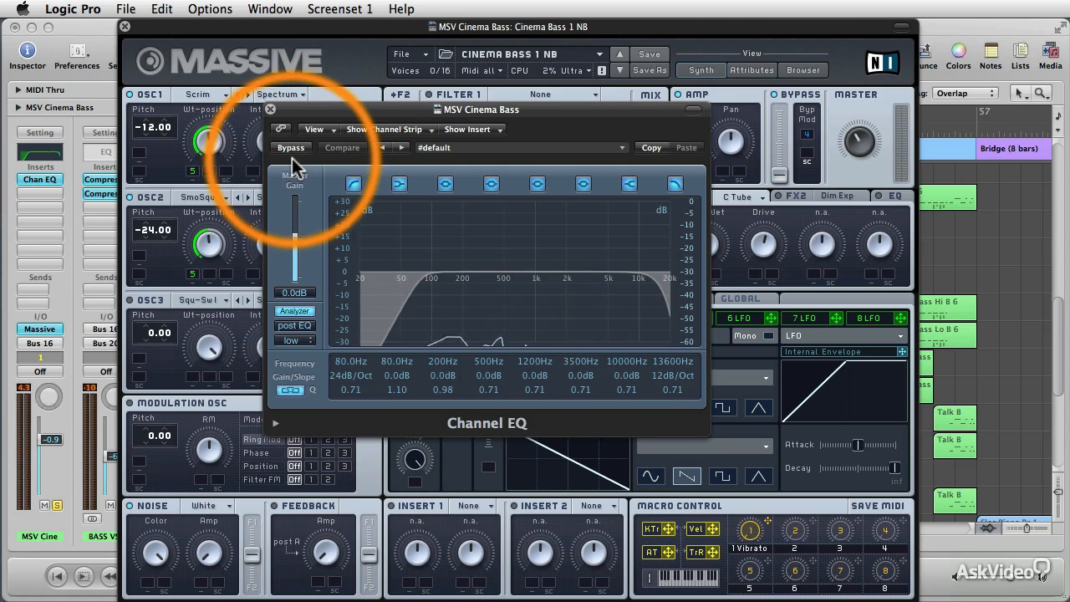
pyautogui.click(270, 109)
pyautogui.click(125, 26)
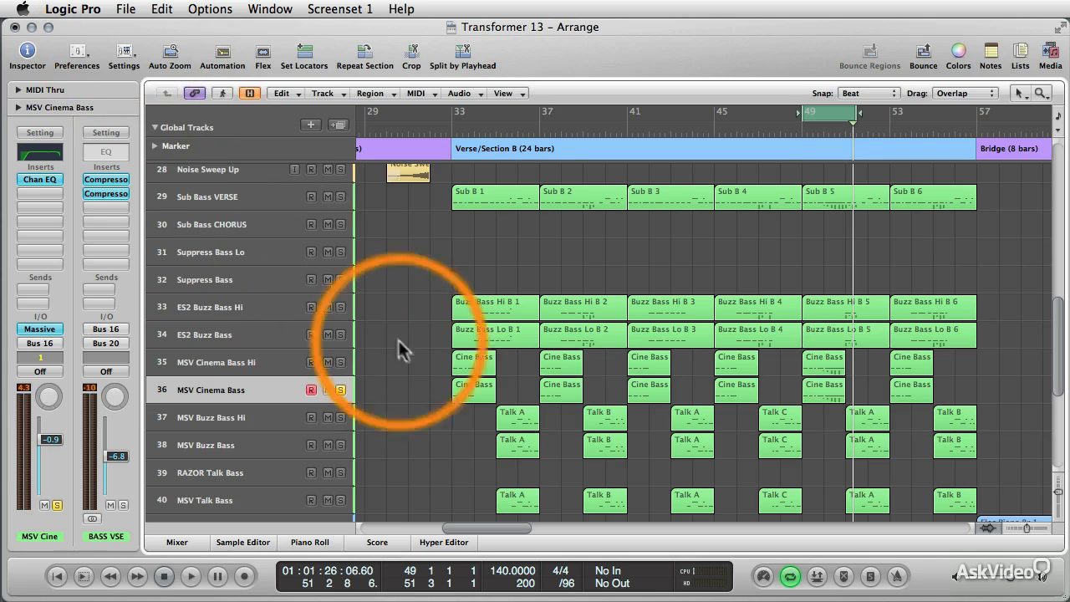
# Select the MSV Cinema Bass Hi track, solo it, and take MSV Cinema Bass out of solo.
pyautogui.click(274, 361)
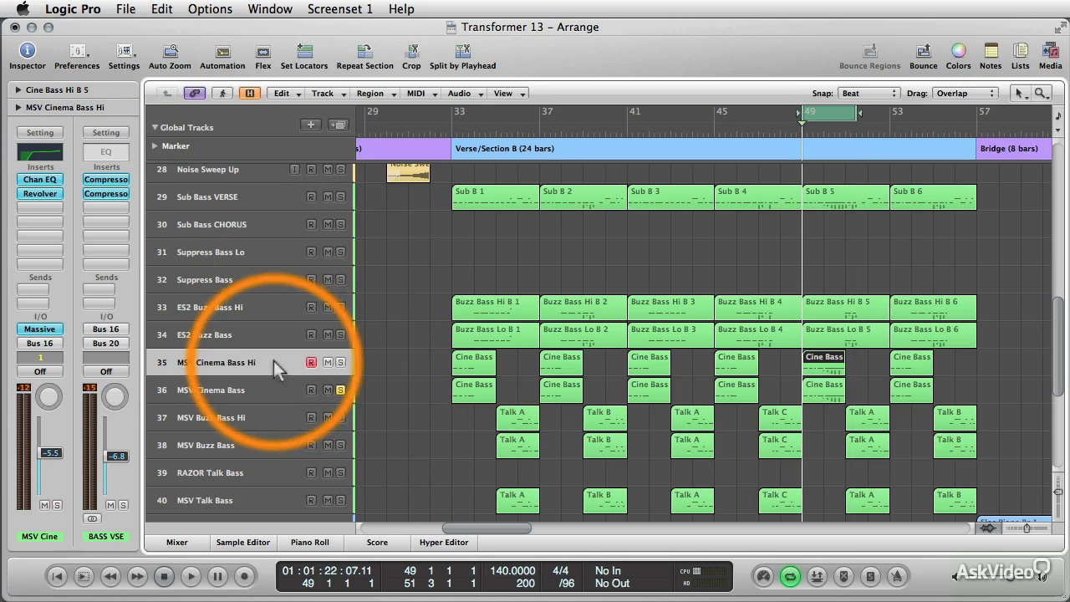
pyautogui.click(340, 365)
pyautogui.click(341, 391)
pyautogui.click(387, 368)
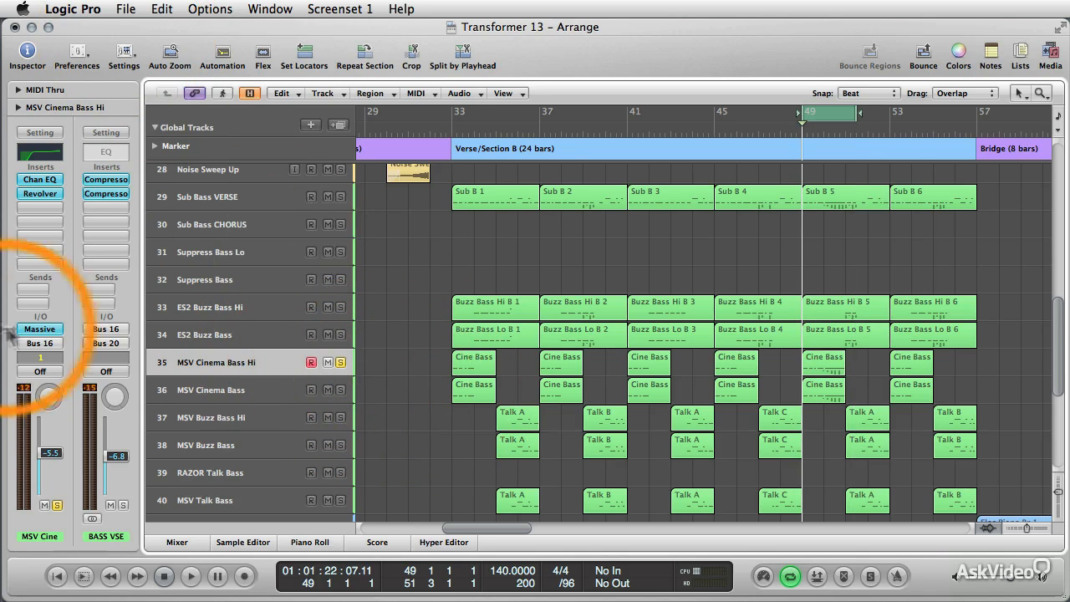
# Open the Massive synth on MSV Cinema Bass Hi and examine the Filter 1 and Filter 2 types.
pyautogui.click(42, 329)
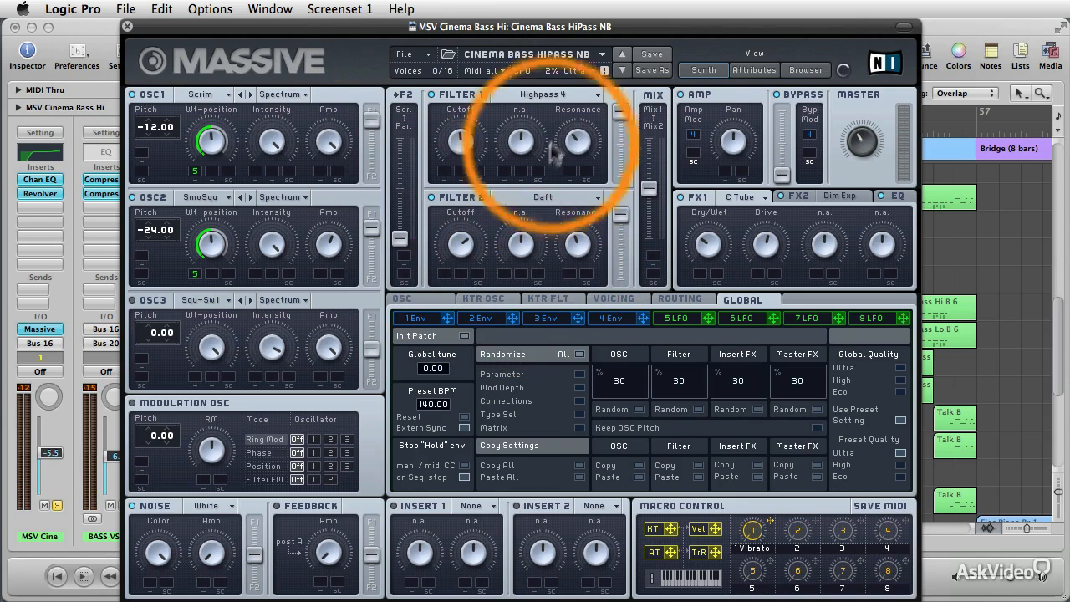
pyautogui.click(571, 95)
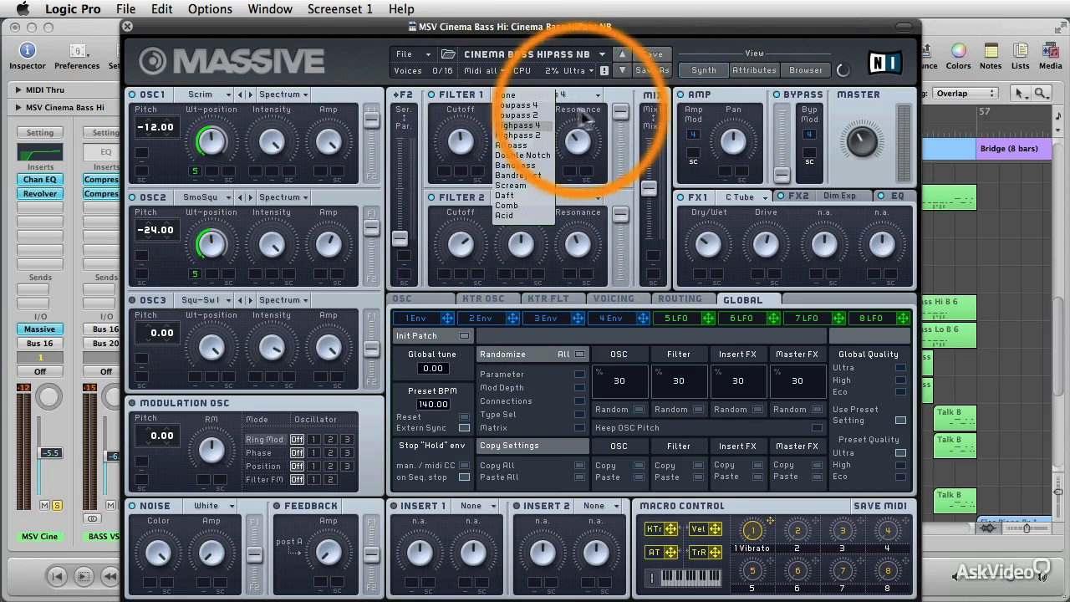
pyautogui.click(591, 116)
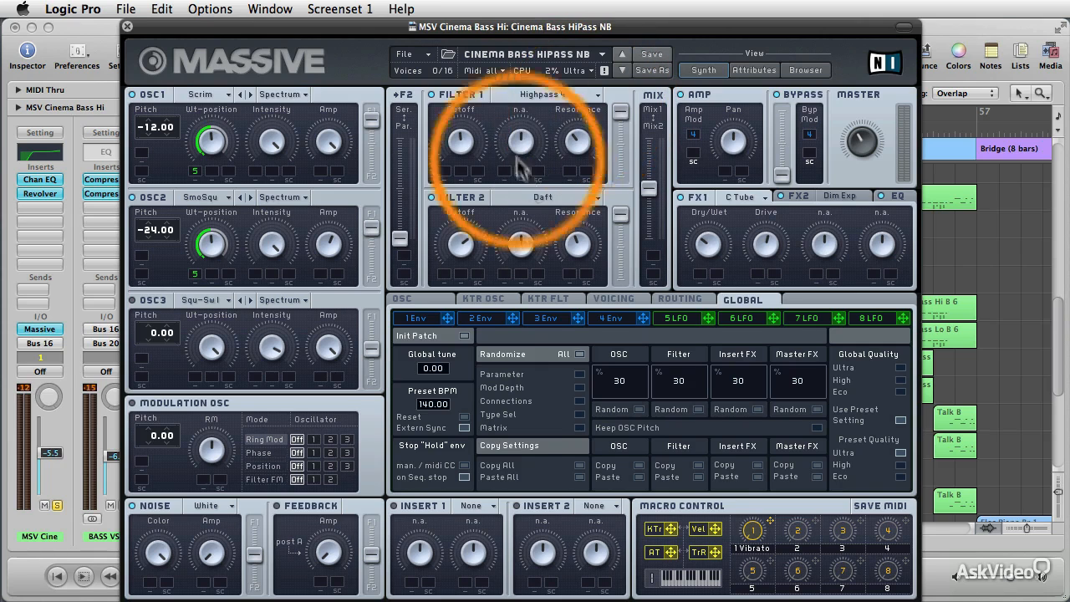
pyautogui.click(563, 198)
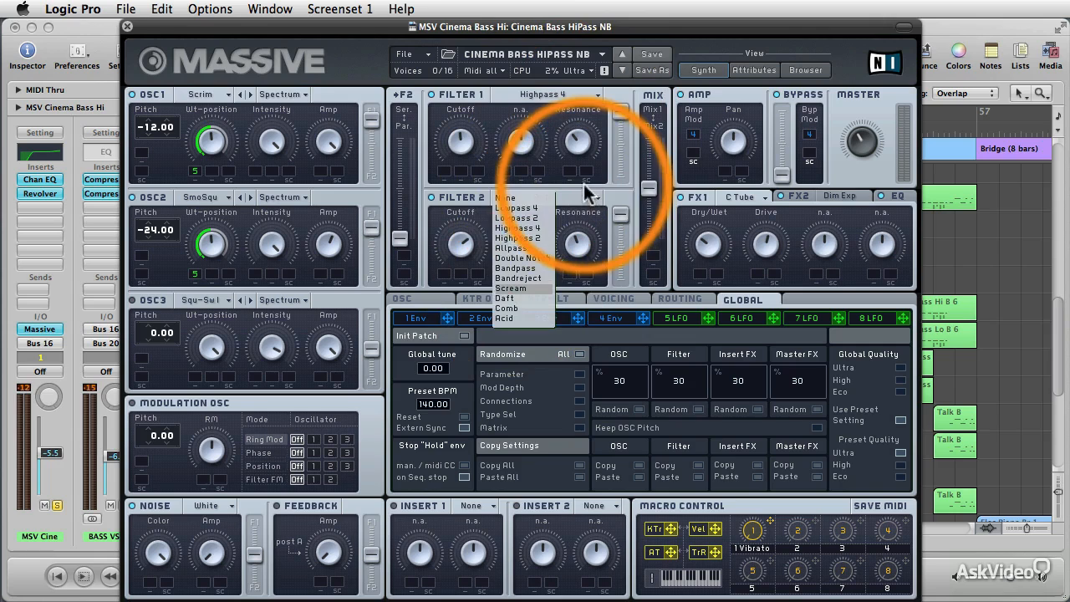
pyautogui.click(563, 194)
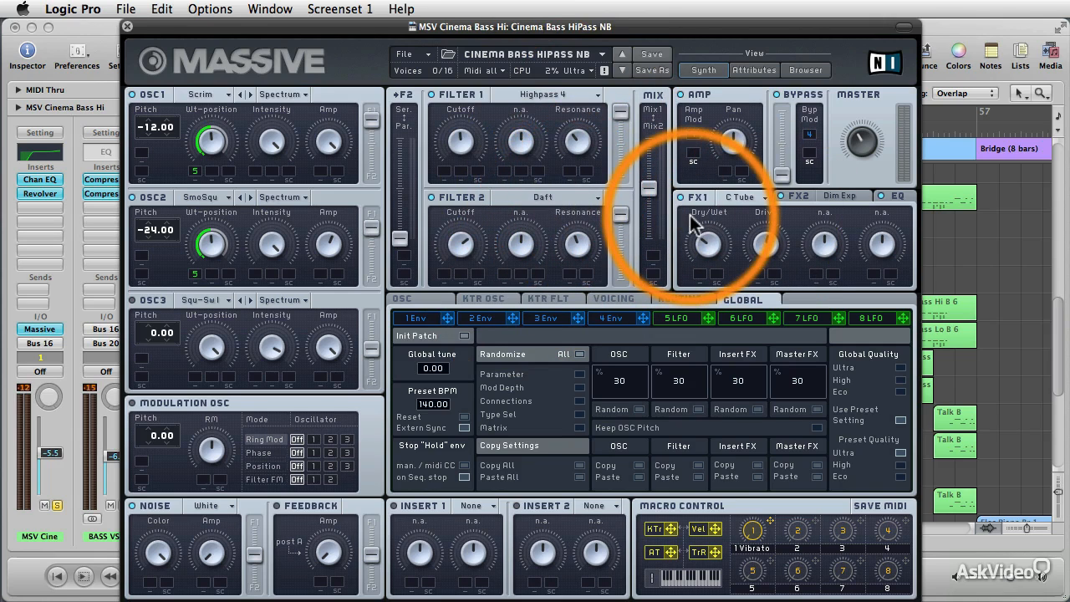
# Examine the FX1 and FX2 effect types and the EQ settings in the MSV Cinema Bass Hi synth.
pyautogui.click(740, 199)
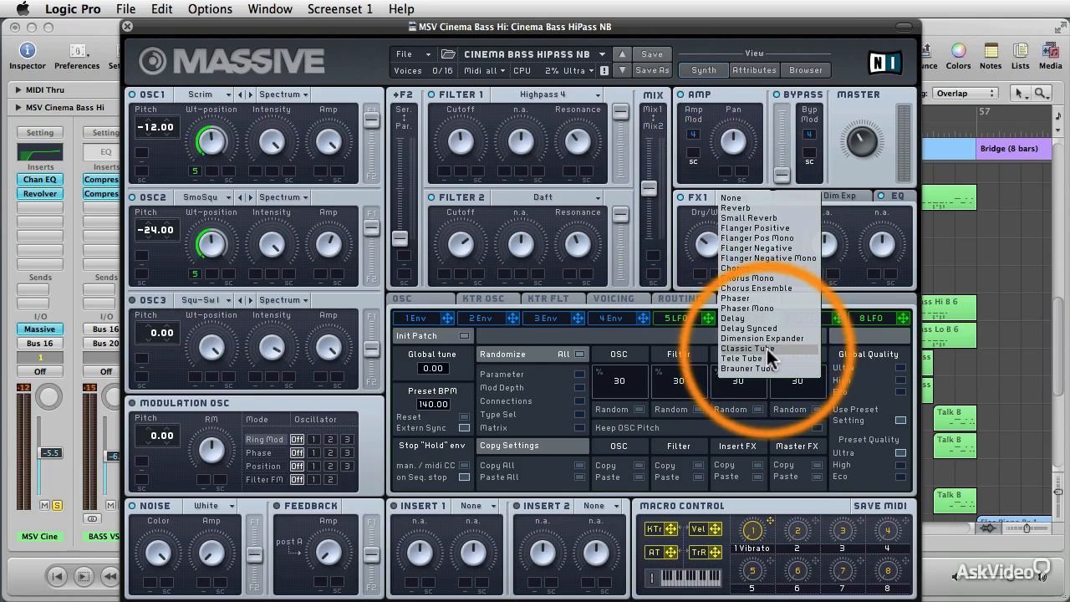
pyautogui.click(852, 224)
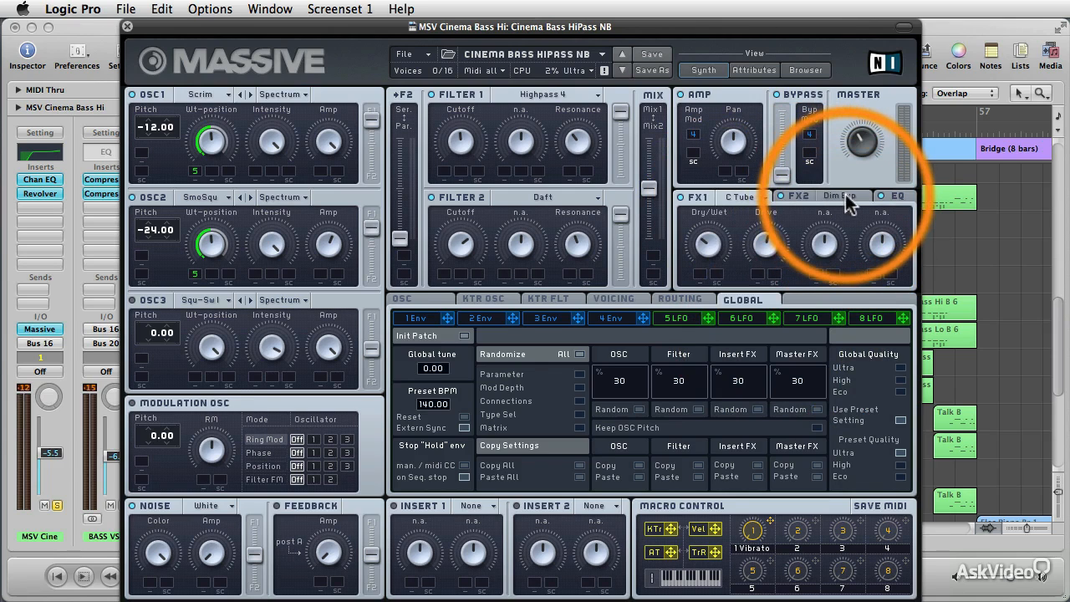
pyautogui.click(846, 198)
pyautogui.click(862, 196)
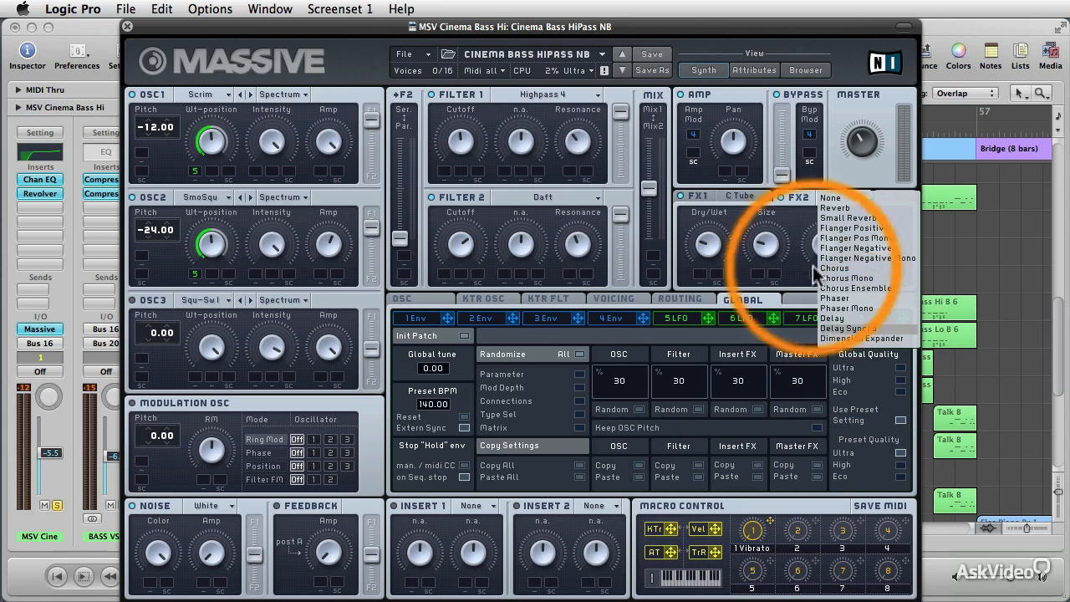
pyautogui.click(799, 217)
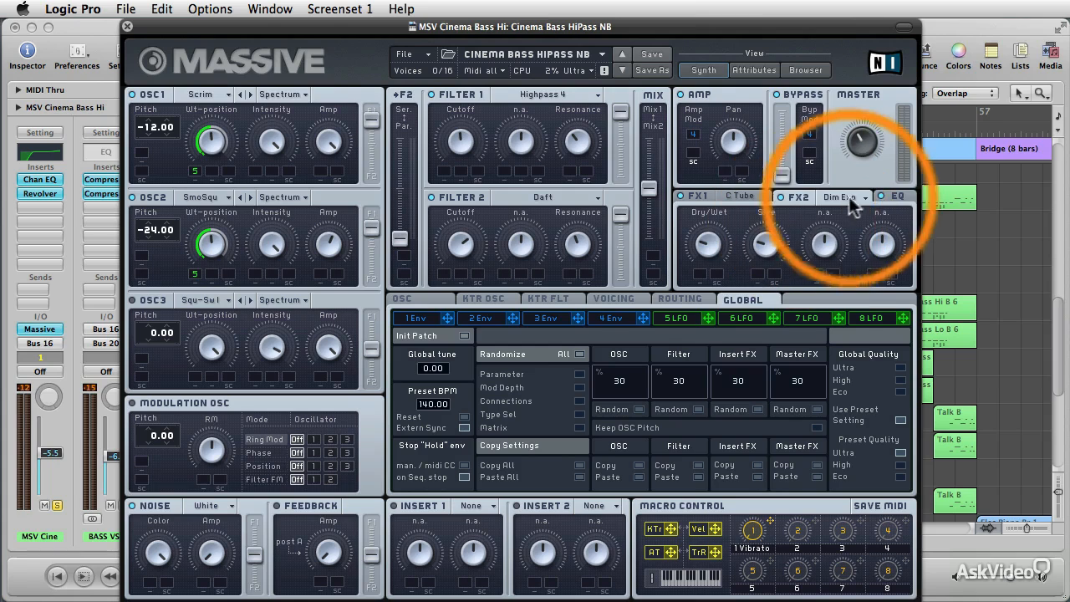
pyautogui.click(899, 198)
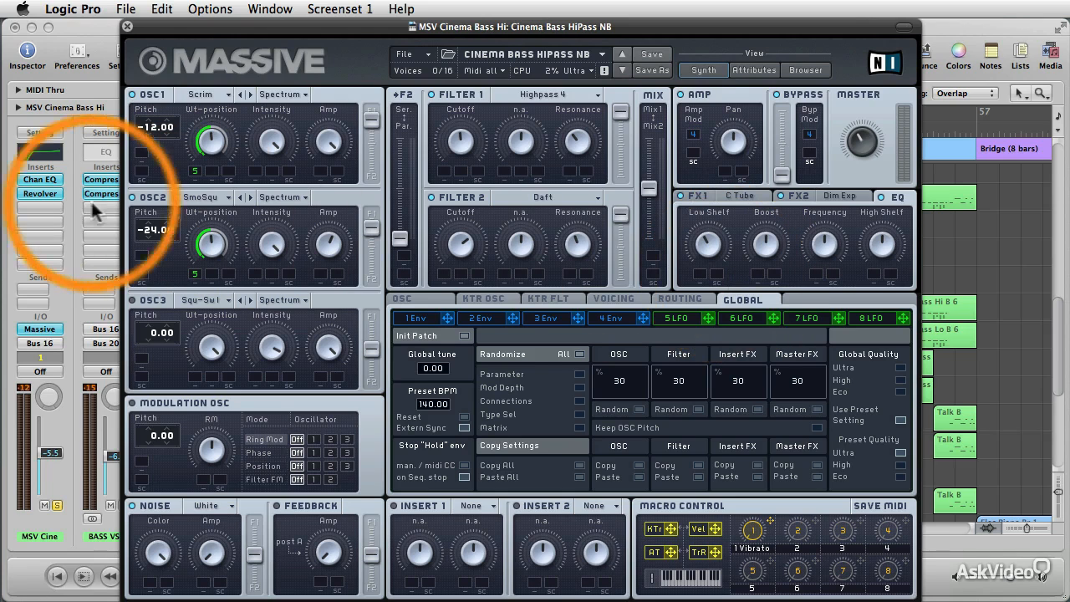
# Examine the Channel EQ curve on the MSV Cinema Bass Hi track and close its window.
pyautogui.click(49, 178)
pyautogui.moveTo(151, 60); pyautogui.dragTo(410, 125)
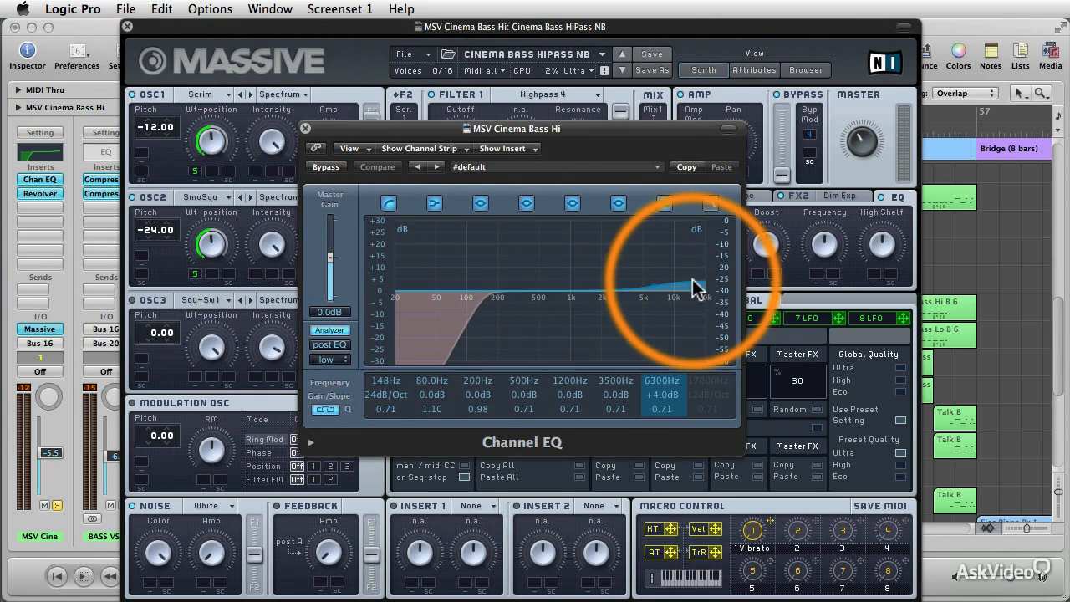
pyautogui.click(306, 130)
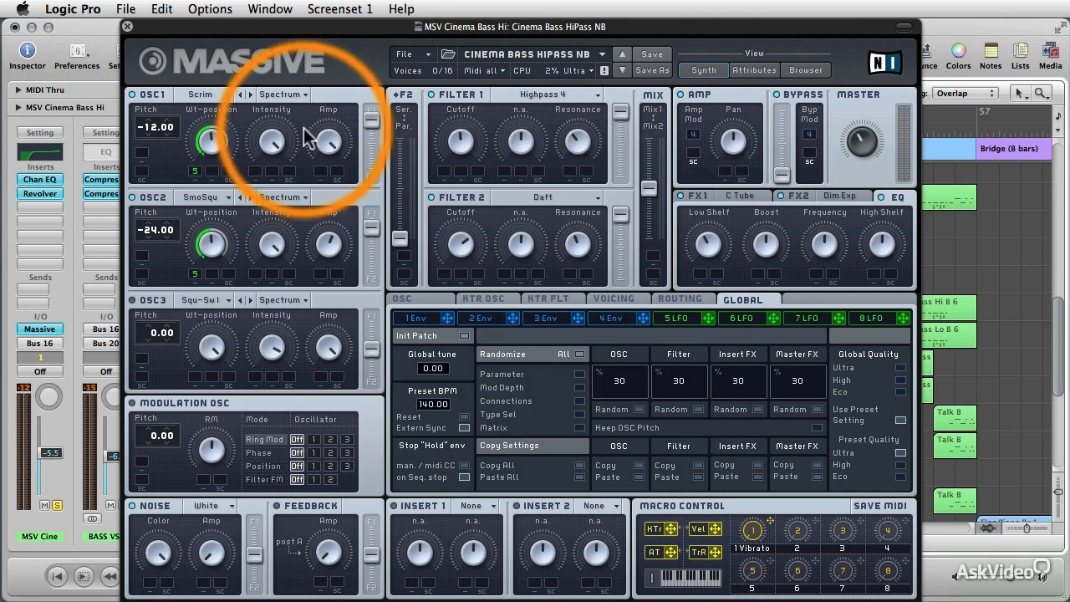
# Compare the MSV Cinema Bass Hi sound with the Revolver reverb bypassed and active, and close the Revolver and Massive windows.
pyautogui.click(42, 191)
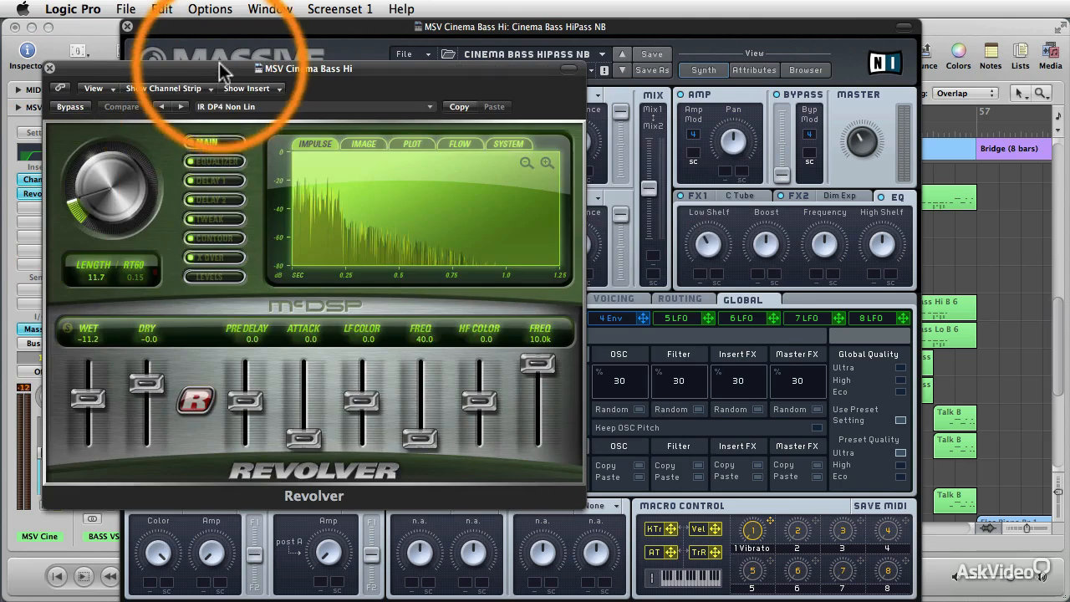
pyautogui.moveTo(220, 70); pyautogui.dragTo(427, 80)
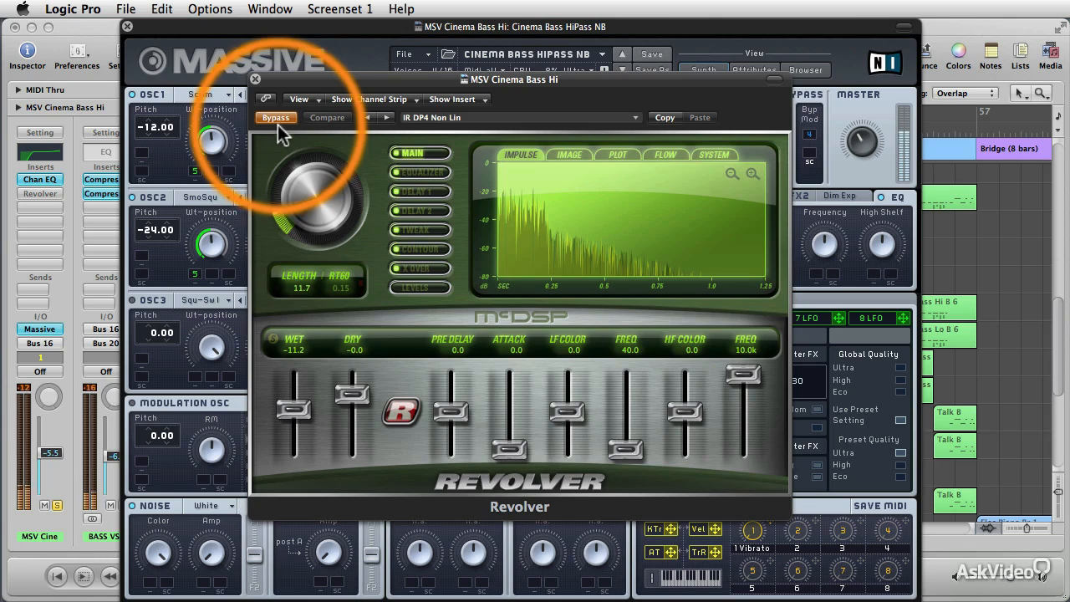
pyautogui.click(277, 120)
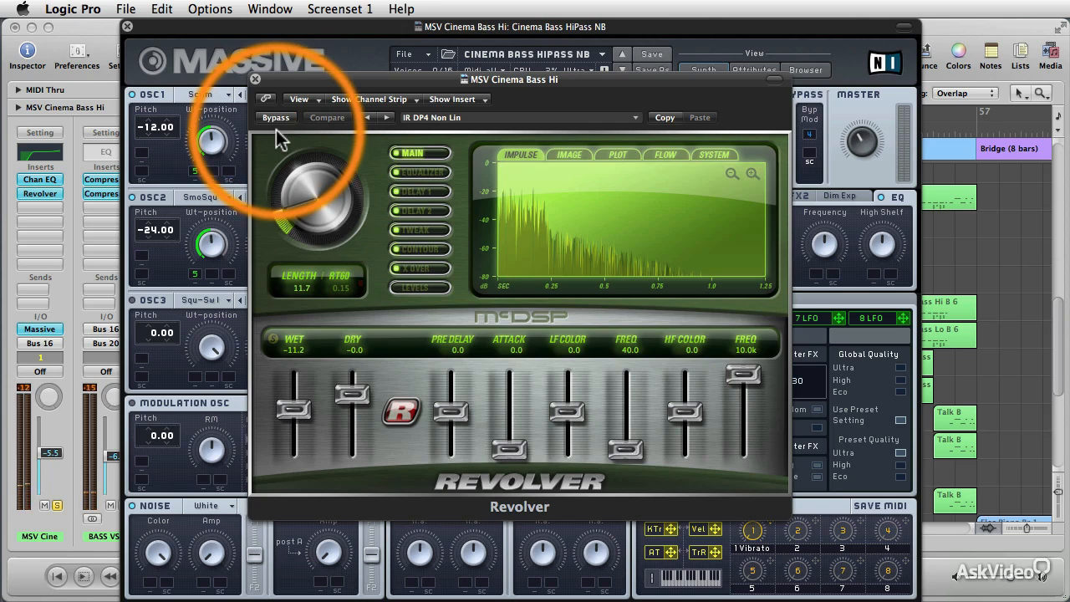
pyautogui.click(255, 79)
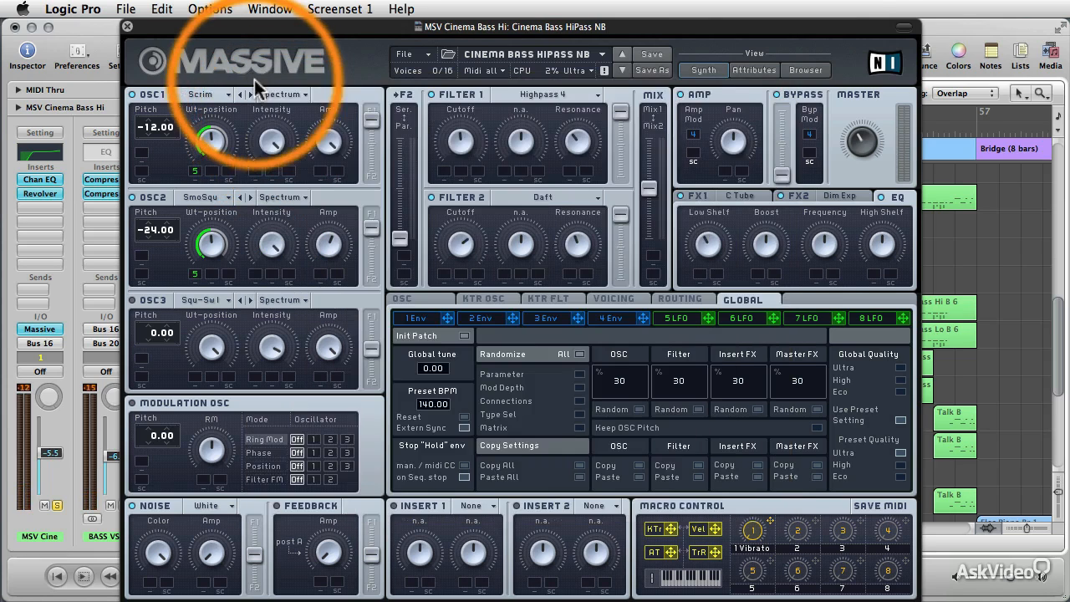
pyautogui.click(127, 26)
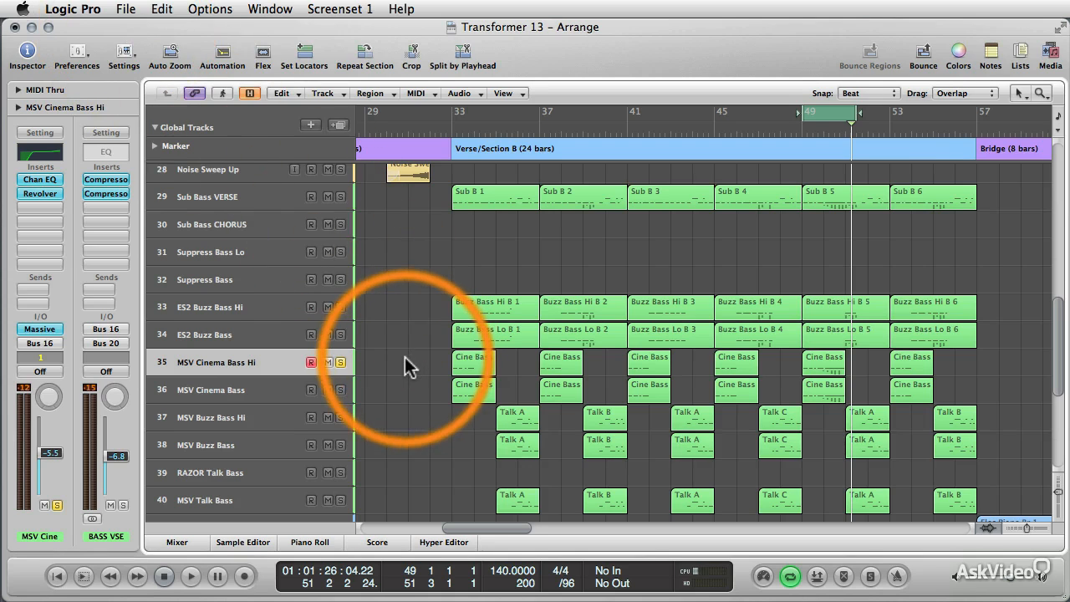
# Switch the solo from MSV Cinema Bass Hi to the MSV Cinema Bass track alone and play the cycled section from bar 49.
pyautogui.click(260, 195)
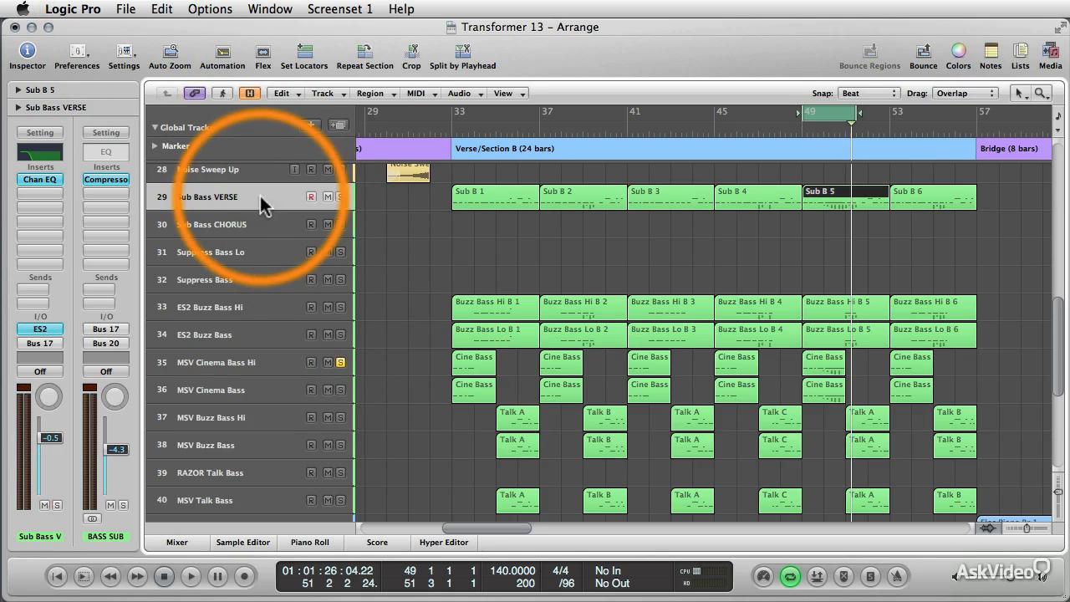
pyautogui.click(401, 372)
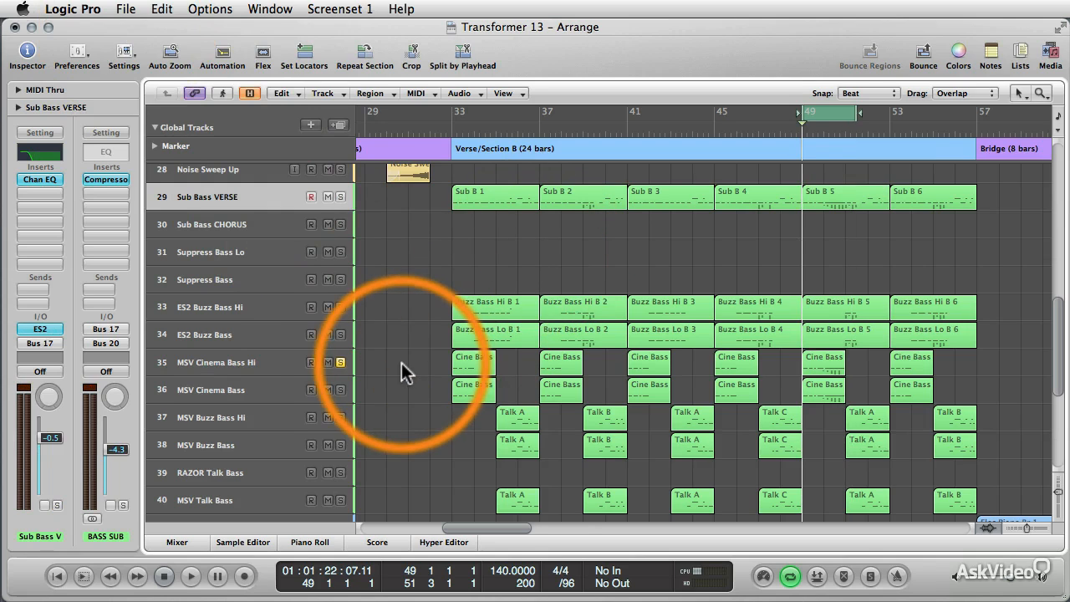
pyautogui.click(250, 388)
pyautogui.keyDown('alt'); pyautogui.click(340, 389); pyautogui.keyUp('alt')
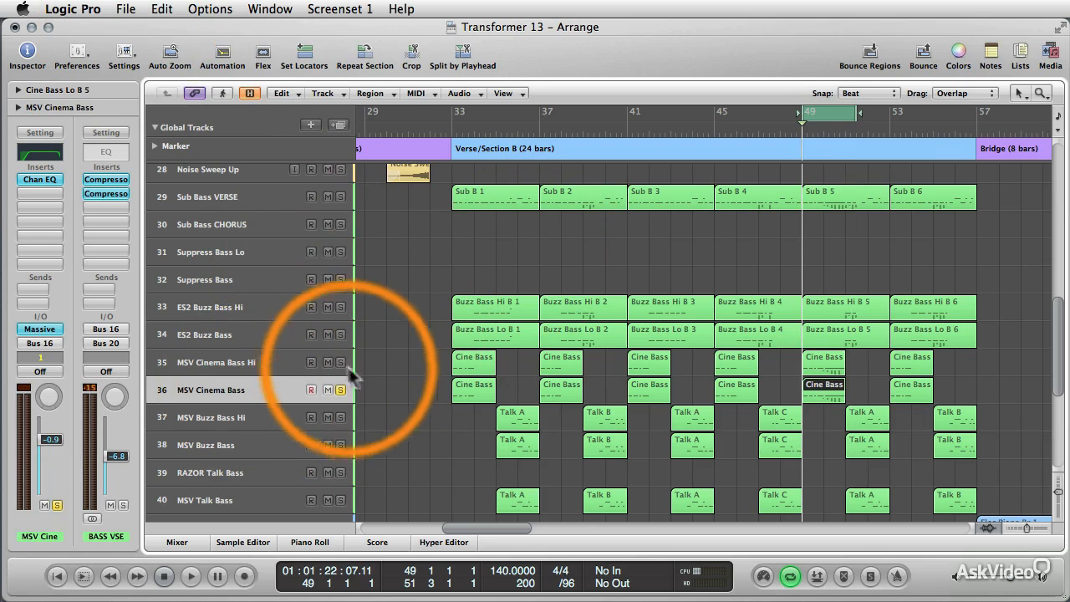
pyautogui.click(401, 393)
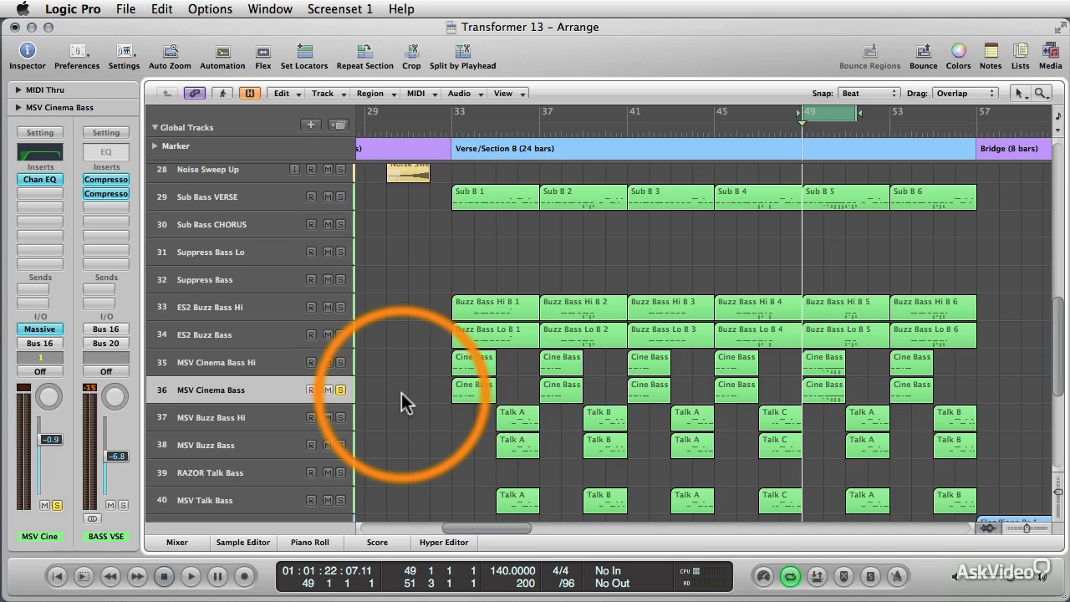
pyautogui.press('space')
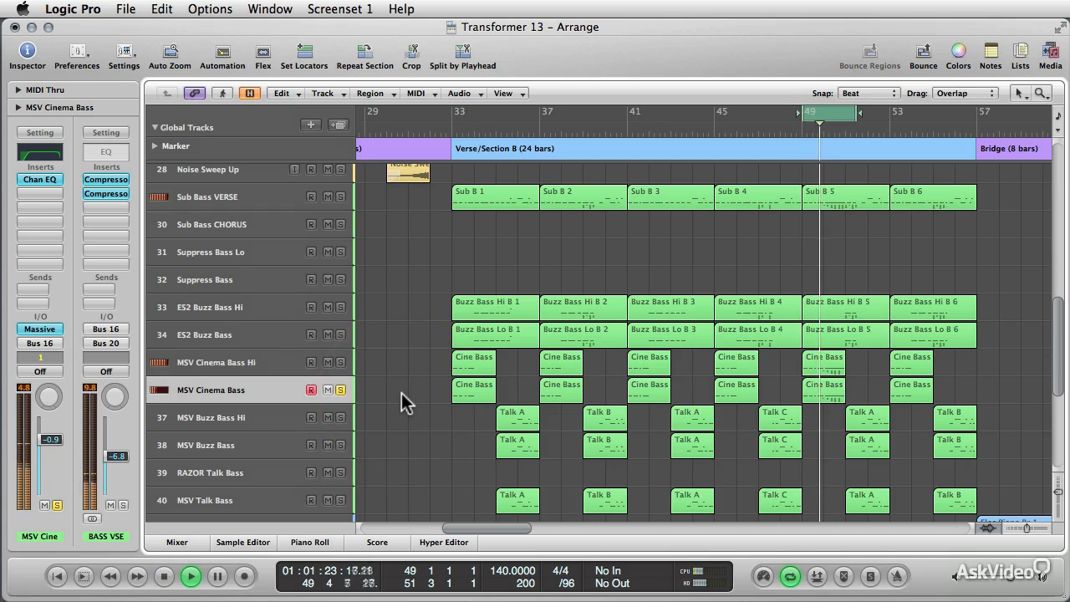
# Layer MSV Cinema Bass Hi and Sub Bass VERSE into the soloed playback one after the other, and stop playback.
pyautogui.click(341, 363)
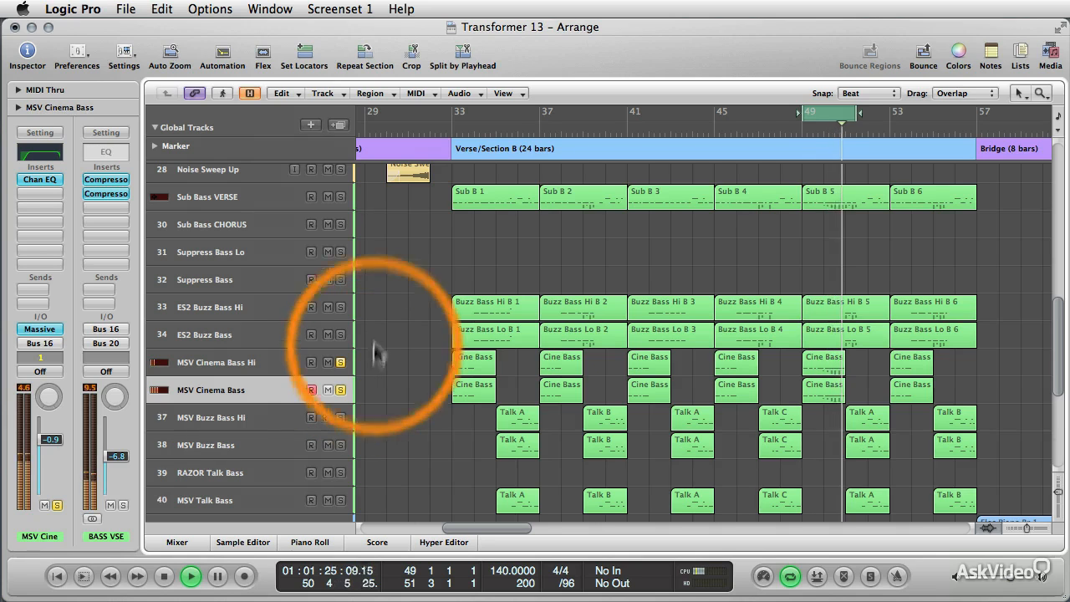
pyautogui.click(340, 196)
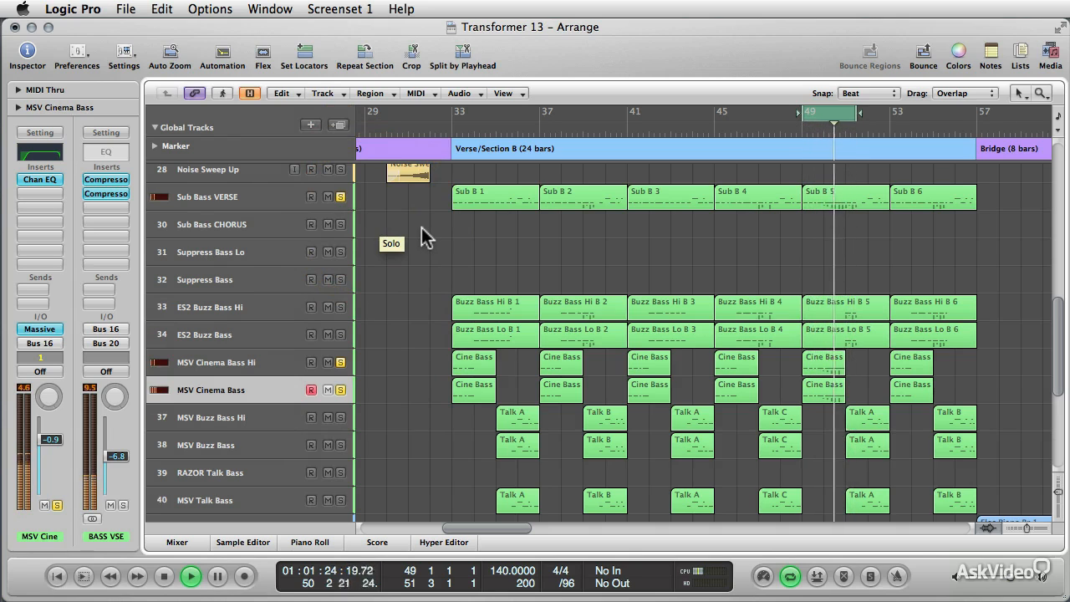
pyautogui.press('space')
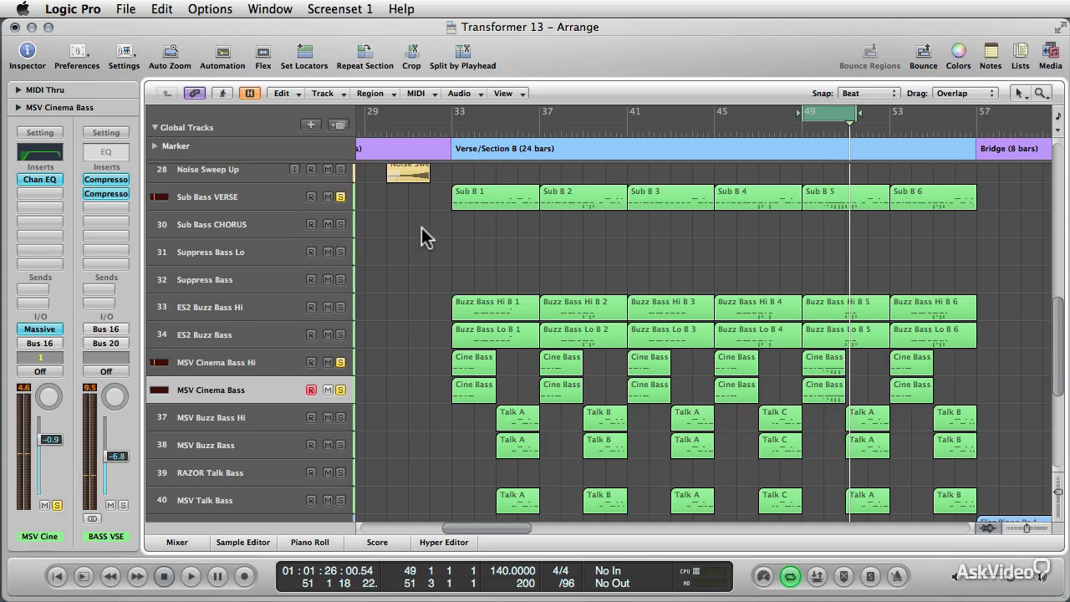